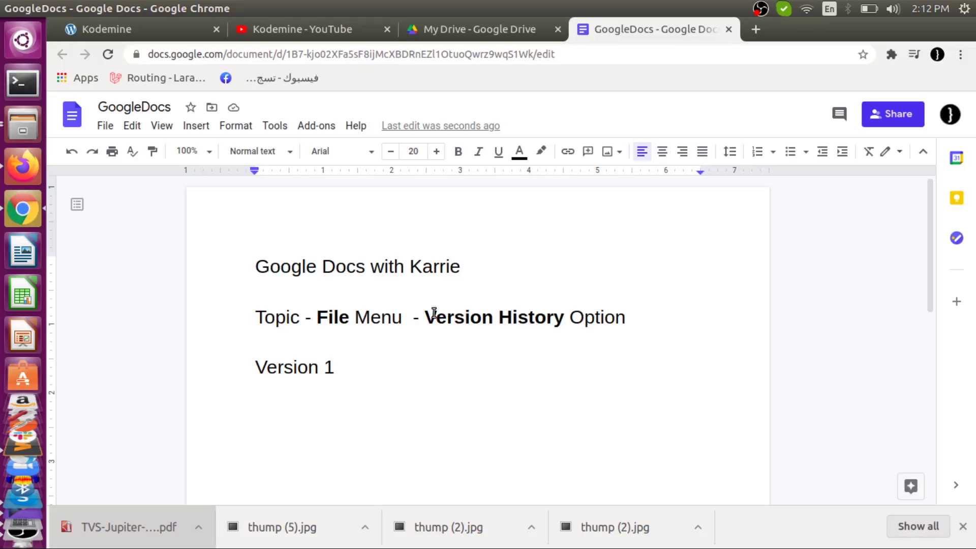
# Step: Preview both December 11 versions, the December 15 version and the current one in the version history, and return to the document
pyautogui.click(430, 315)
pyautogui.click(113, 130)
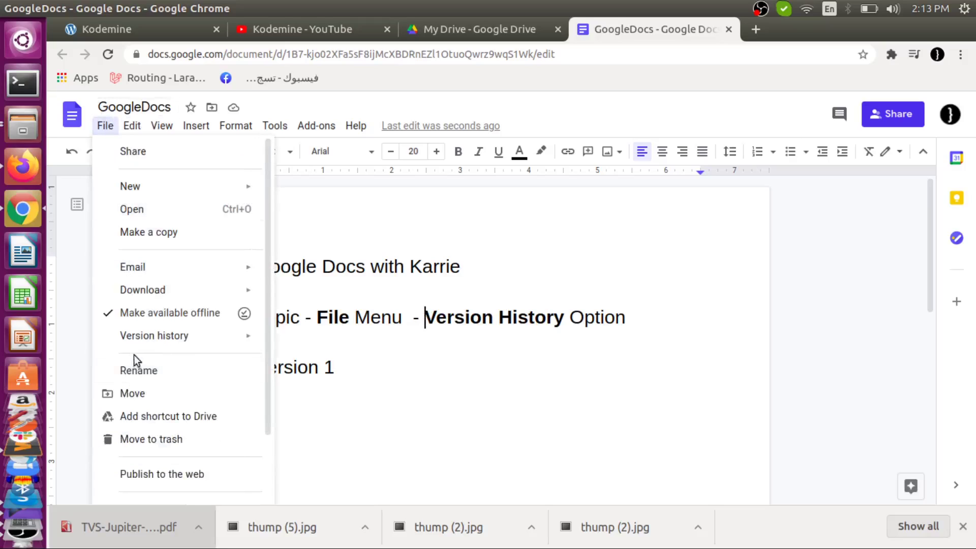
pyautogui.moveTo(156, 343)
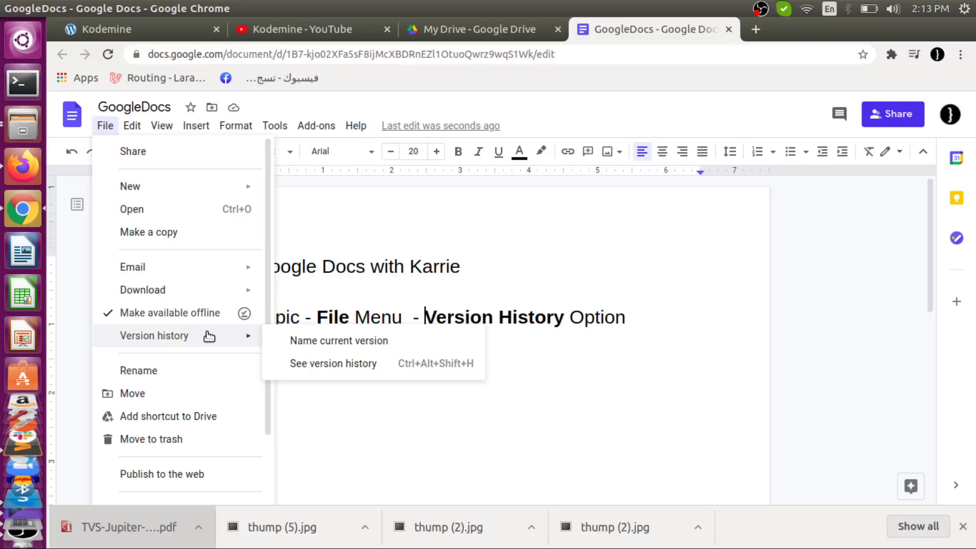
pyautogui.click(329, 365)
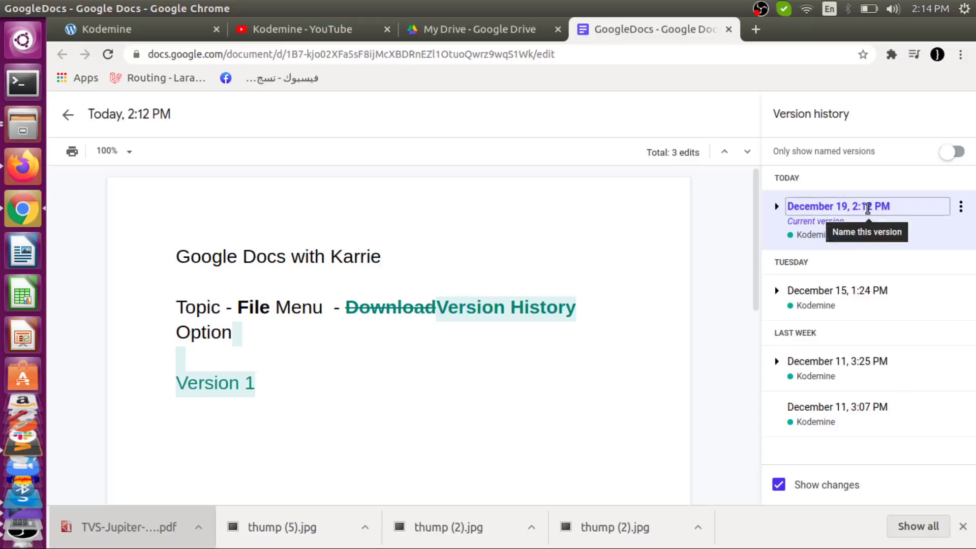
pyautogui.click(863, 410)
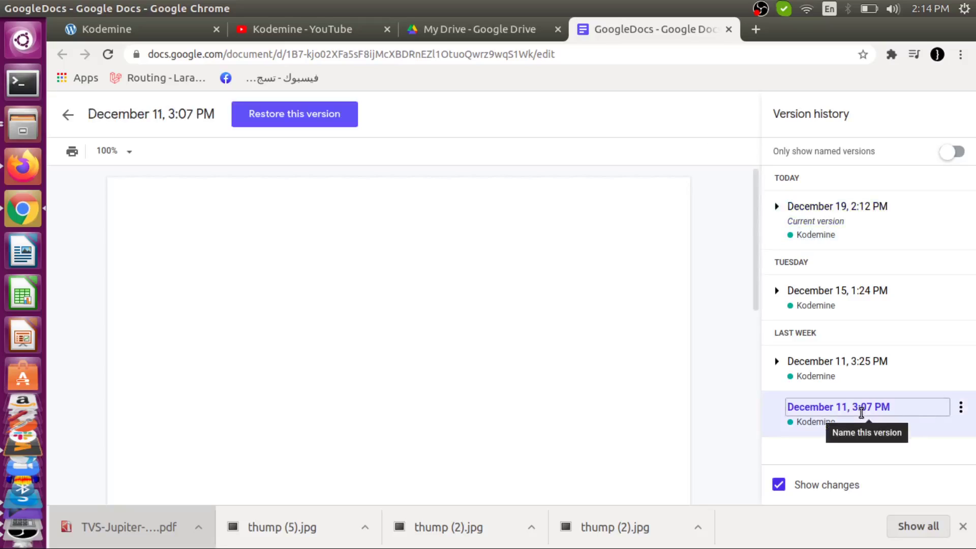
pyautogui.click(872, 361)
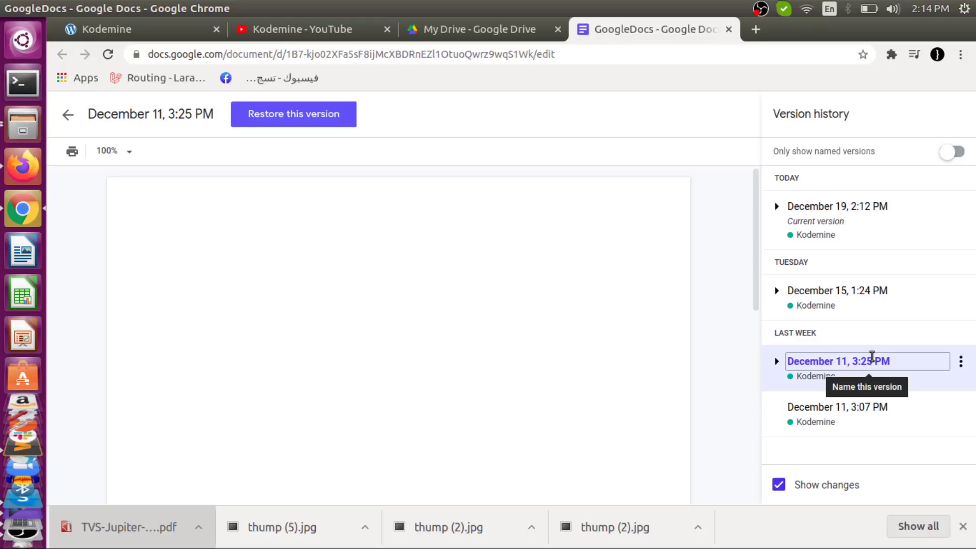
pyautogui.click(889, 295)
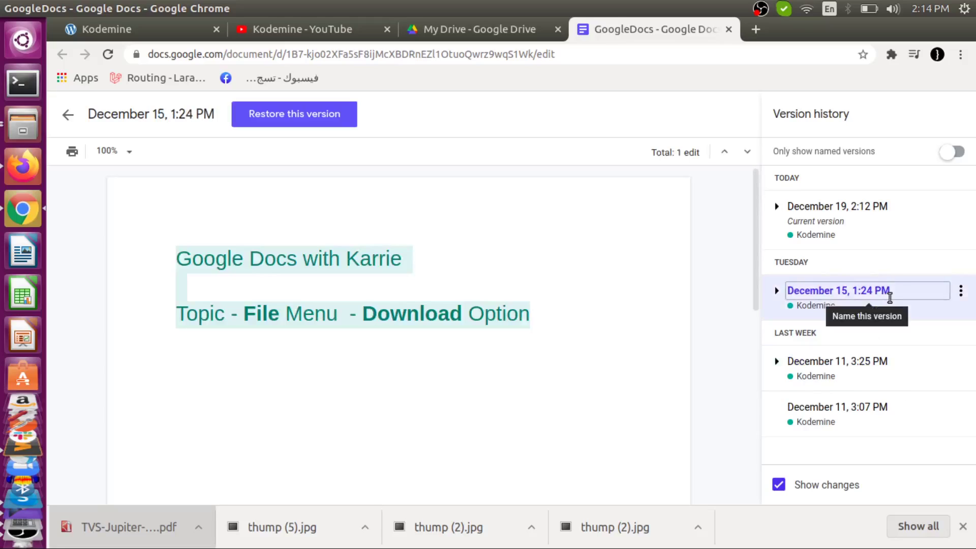
pyautogui.click(876, 224)
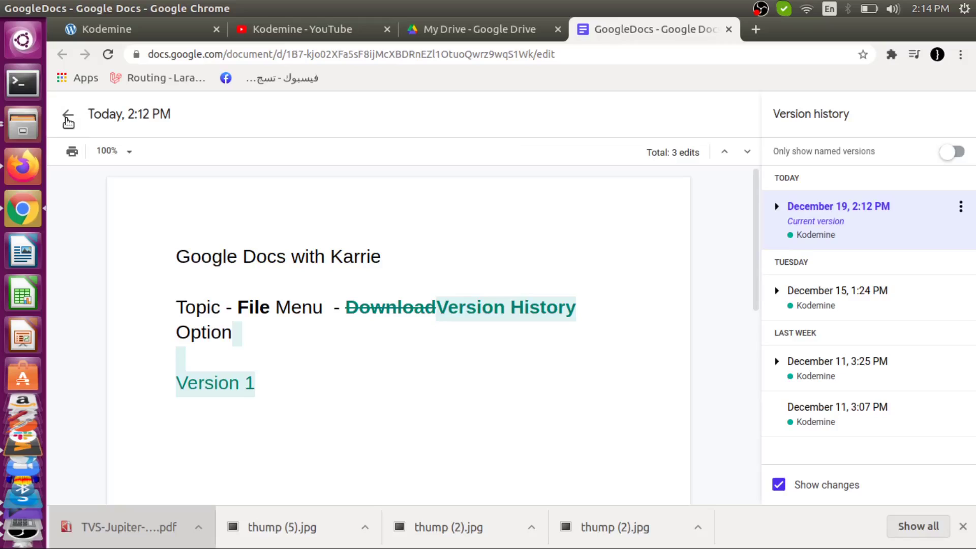
pyautogui.click(67, 118)
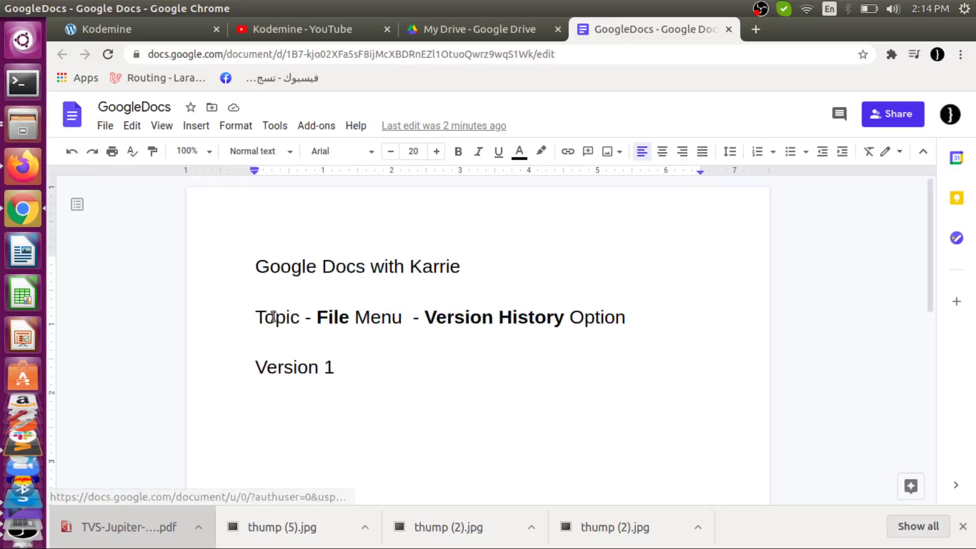
# Step: Name the document's current version "Version 1" and save the name in the version history
pyautogui.click(365, 371)
pyautogui.tripleClick(366, 370)
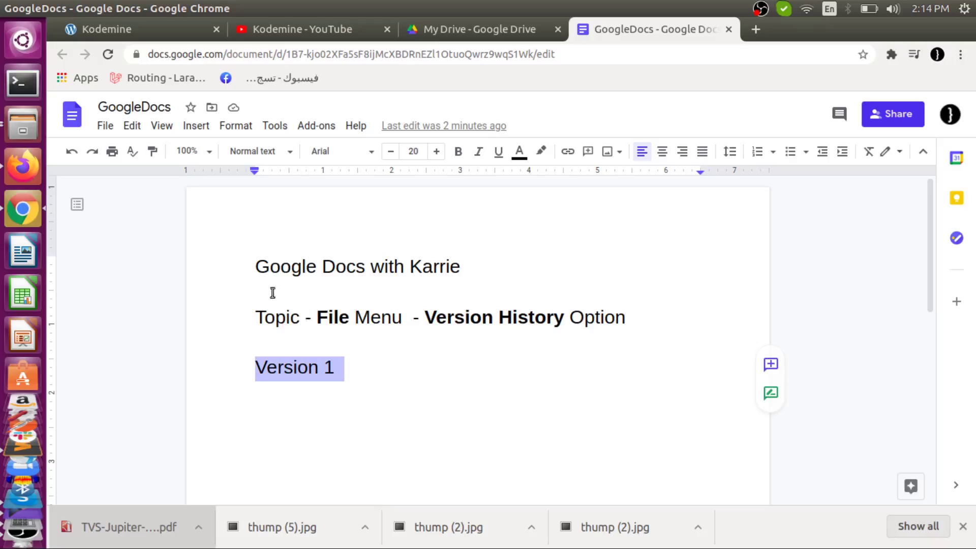
pyautogui.click(106, 126)
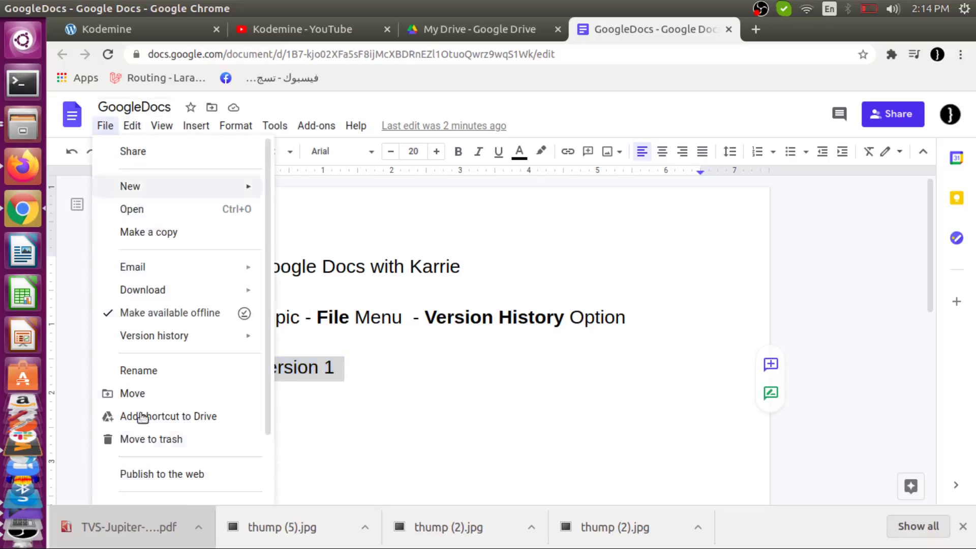
pyautogui.moveTo(213, 337)
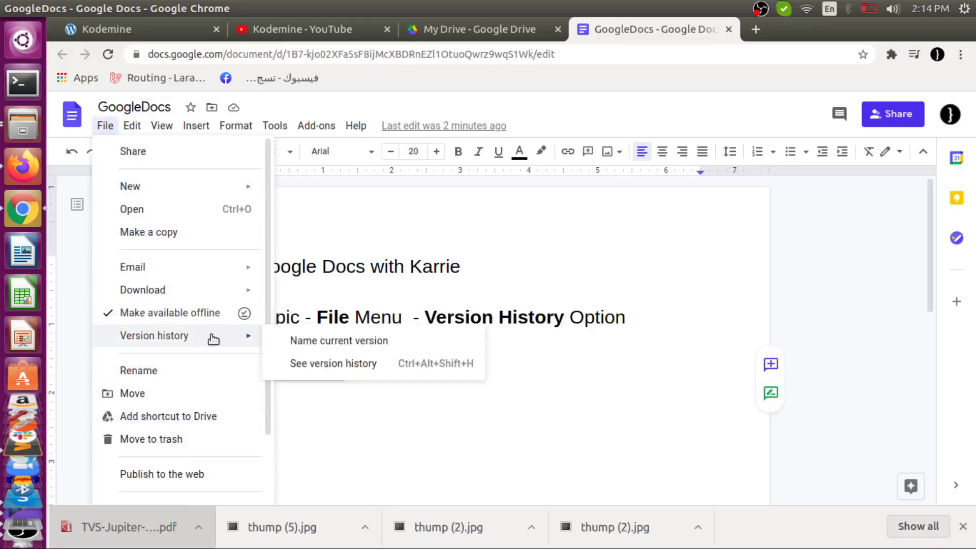
pyautogui.click(337, 345)
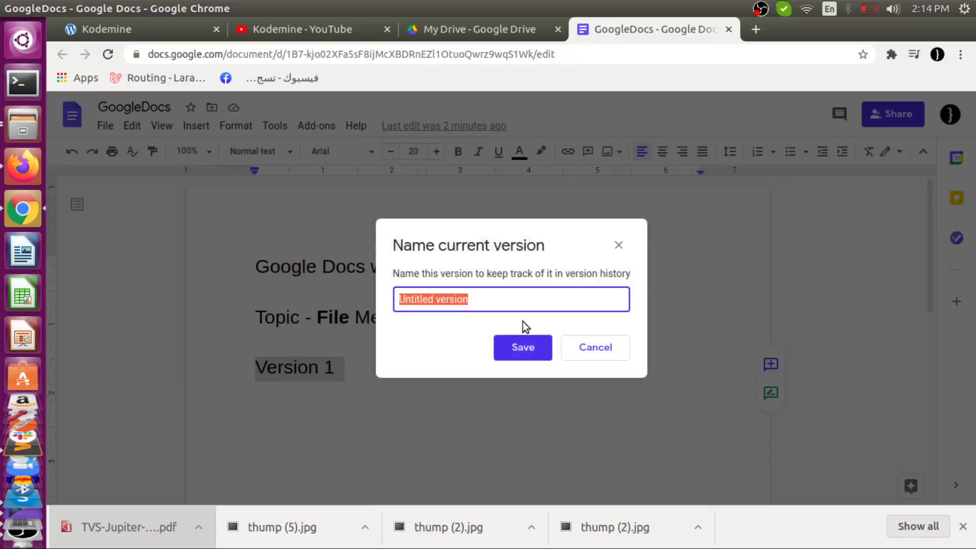
pyautogui.write('Version 1')
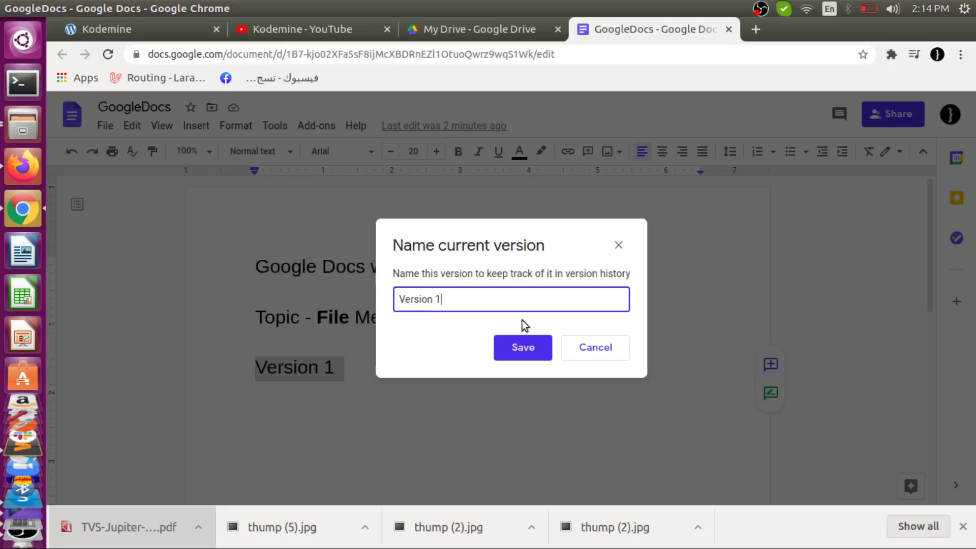
pyautogui.click(522, 348)
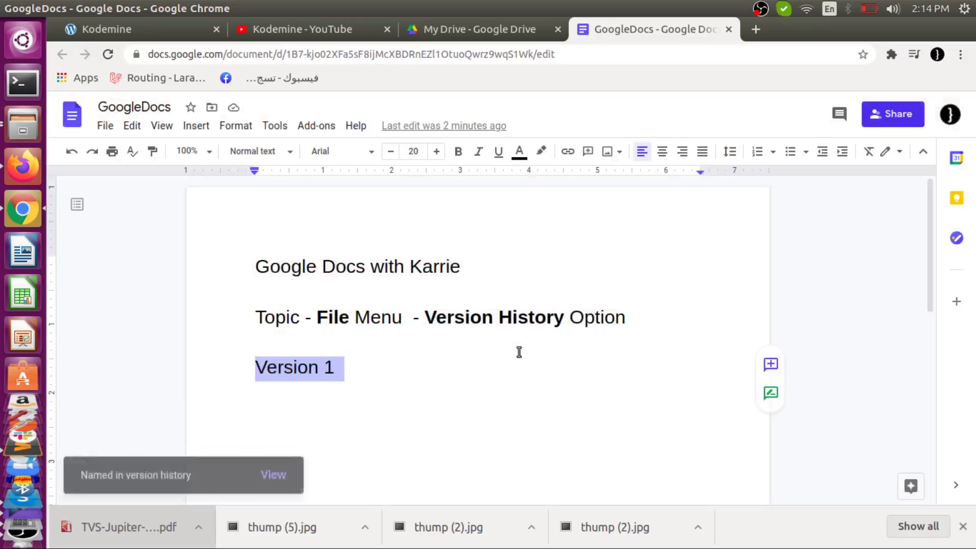
# Step: Add the line "Versoin 2 after 1 week changes" below "Version 1", with a blank line between them
pyautogui.click(431, 369)
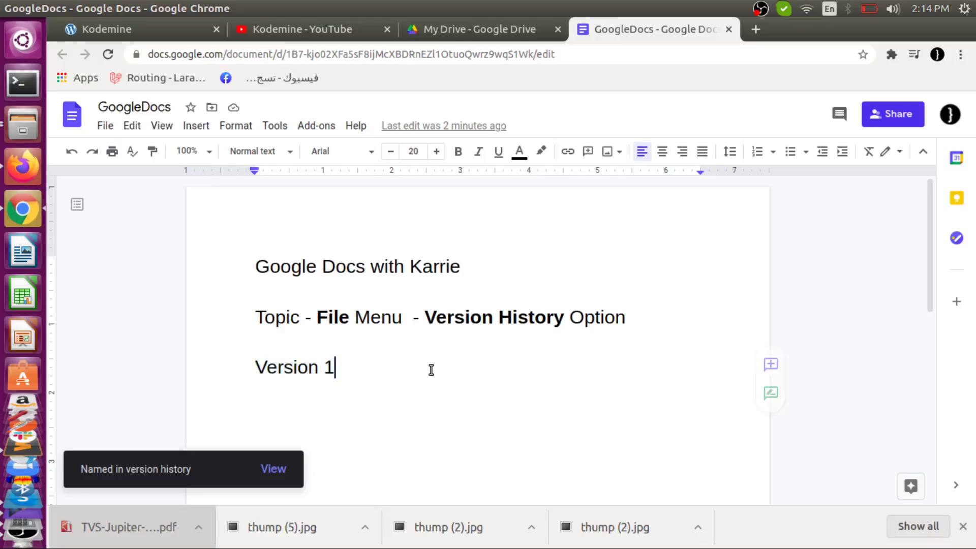
pyautogui.press('Return')
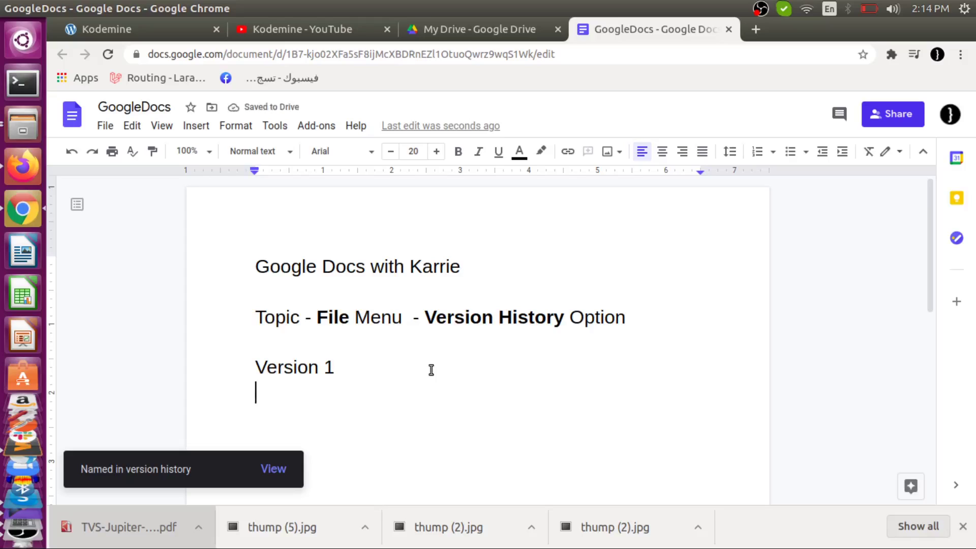
pyautogui.press('Return')
pyautogui.write('Vers')
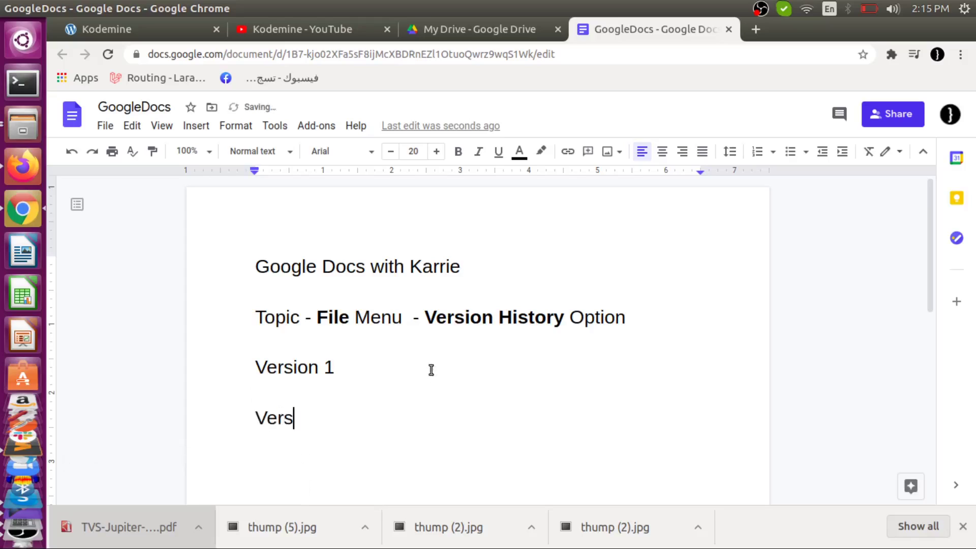
pyautogui.write('oin 2 after ')
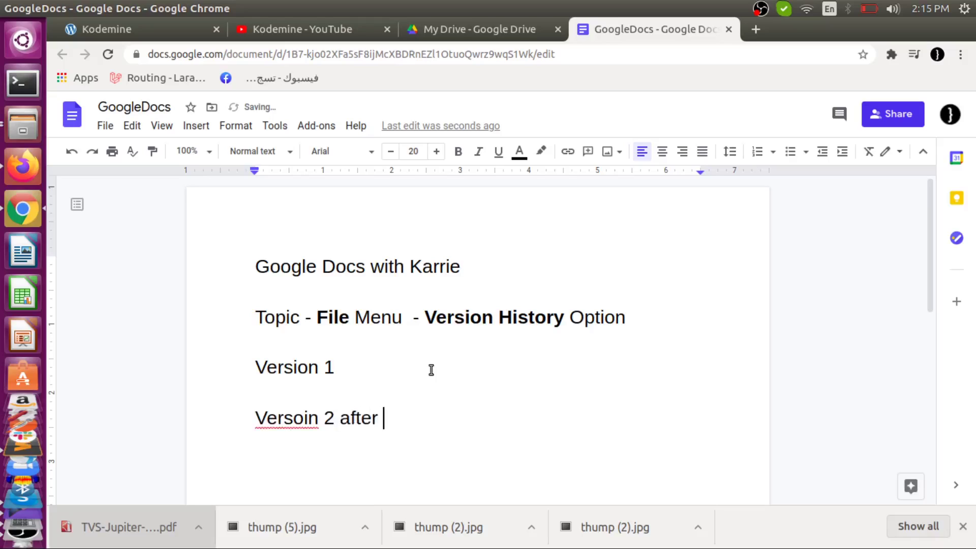
pyautogui.write('1 week ')
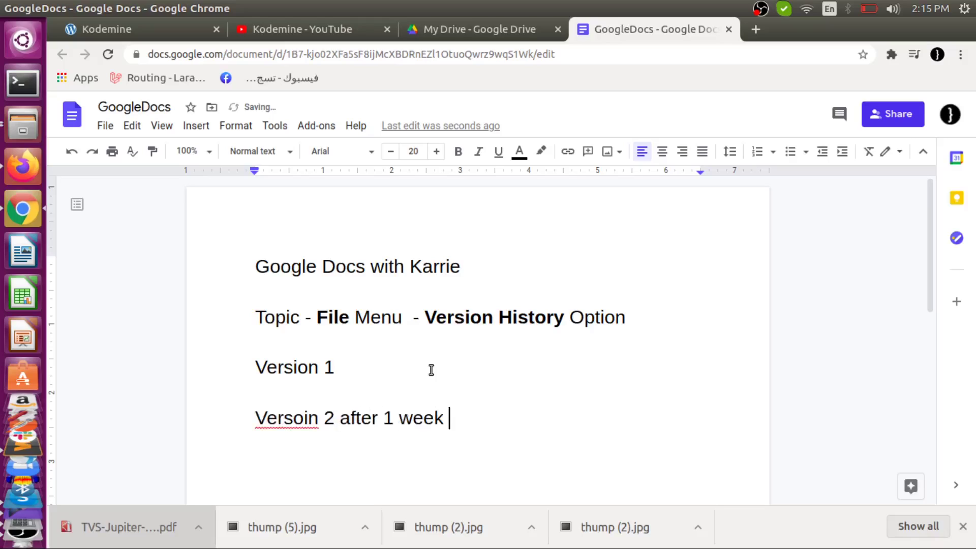
pyautogui.write('changes')
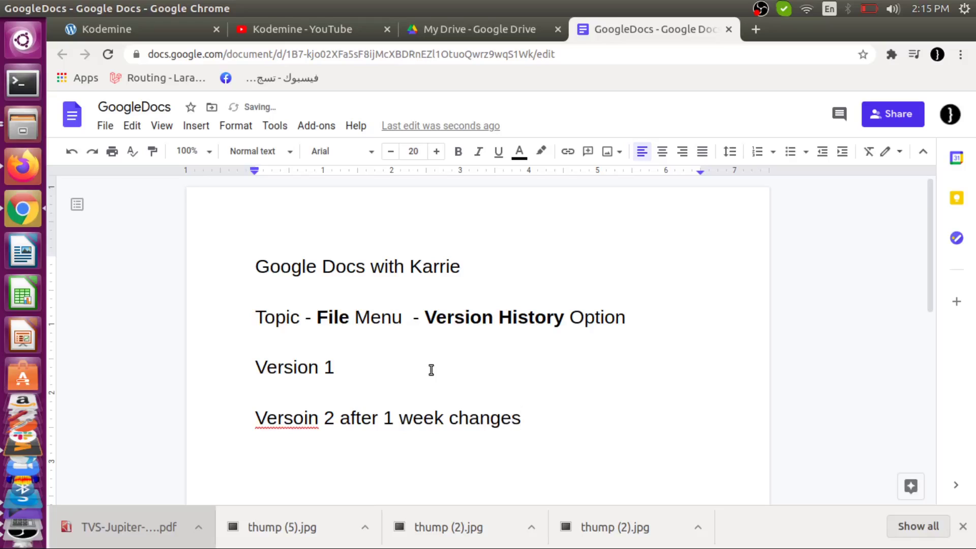
# Step: Correct the misspelled first word of the last line to "Version"
pyautogui.press('Left')
pyautogui.press('Left')
pyautogui.press('Left')
pyautogui.press('Left')
pyautogui.press('Left')
pyautogui.press('Left')
pyautogui.press('Left')
pyautogui.press('Left')
pyautogui.press('Left')
pyautogui.press('Left')
pyautogui.press('Left')
pyautogui.press('Left')
pyautogui.press('Left')
pyautogui.press('Left')
pyautogui.press('Left')
pyautogui.press('Left')
pyautogui.press('Left')
pyautogui.press('Left')
pyautogui.press('Left')
pyautogui.press('Left')
pyautogui.press('Left')
pyautogui.press('Left')
pyautogui.press('Left')
pyautogui.hotkey('shift', 'Left')
pyautogui.hotkey('shift', 'Left')
pyautogui.hotkey('shift', 'Left')
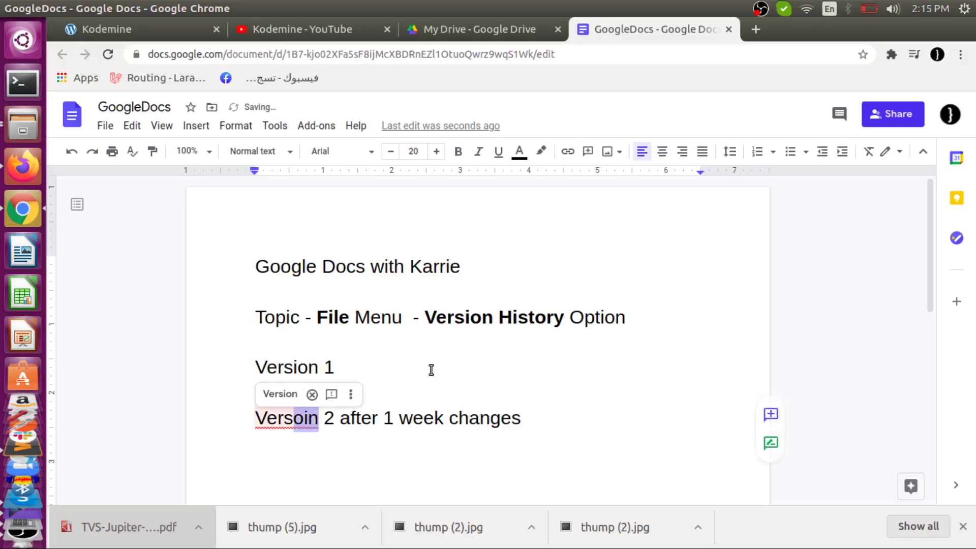
pyautogui.write('ion')
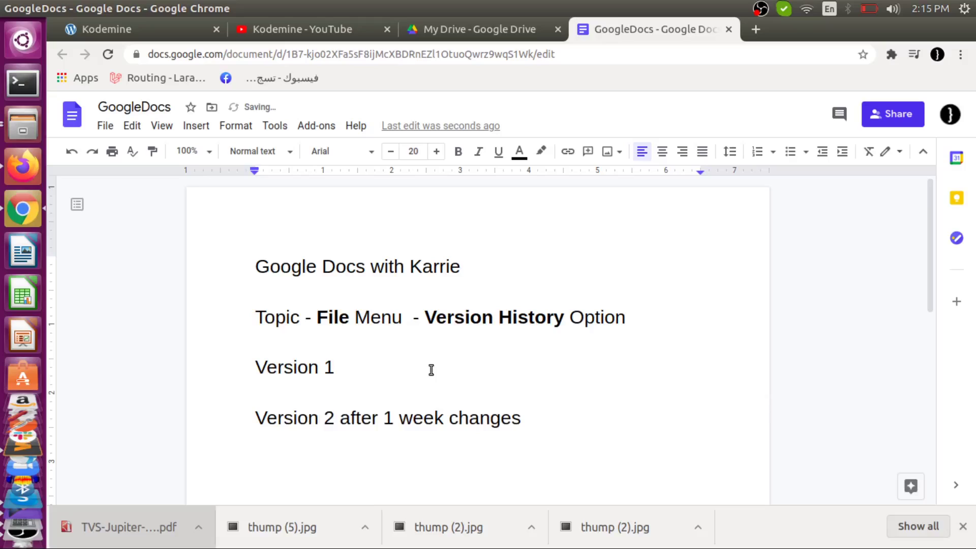
# Step: Name the edited document's current version "Version 2" and save the name
pyautogui.click(106, 126)
pyautogui.moveTo(182, 336)
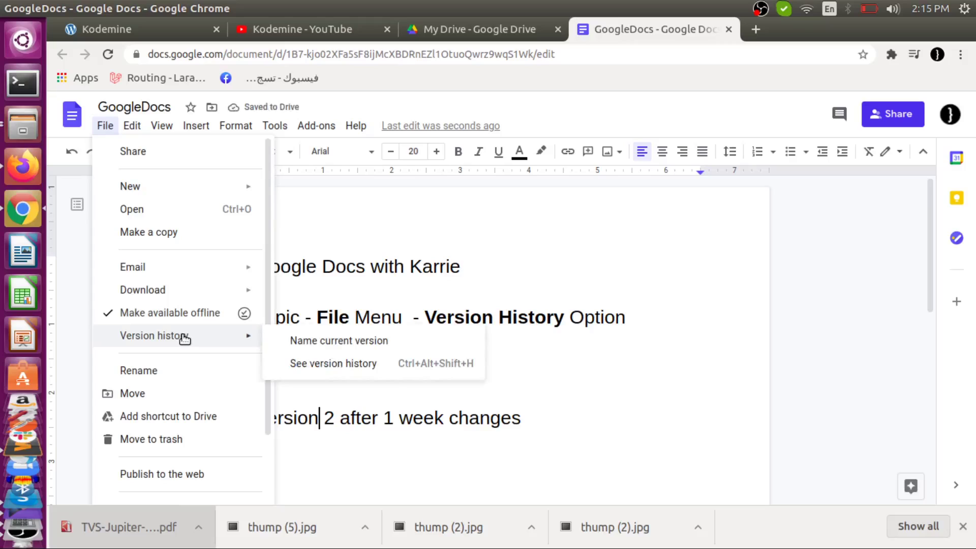
pyautogui.click(327, 340)
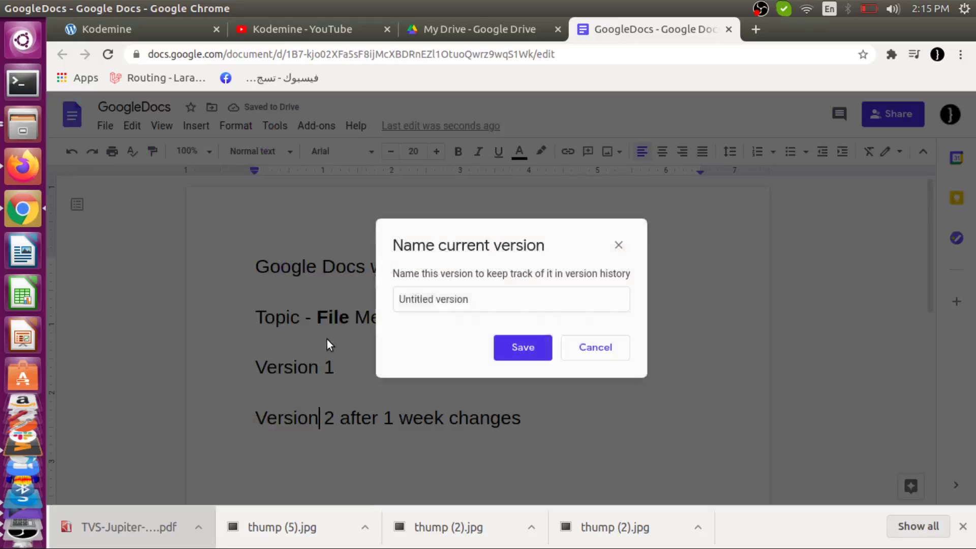
pyautogui.write('Version')
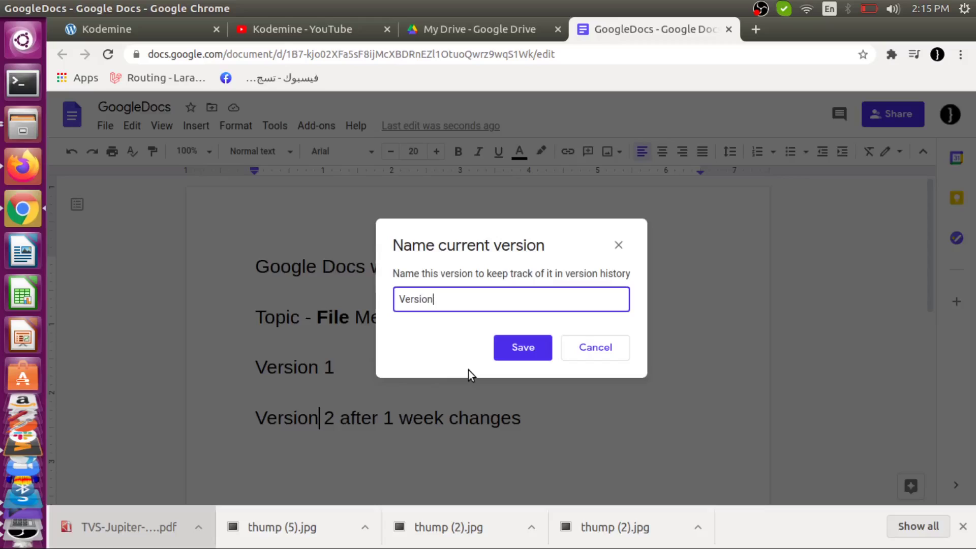
pyautogui.write(' 2')
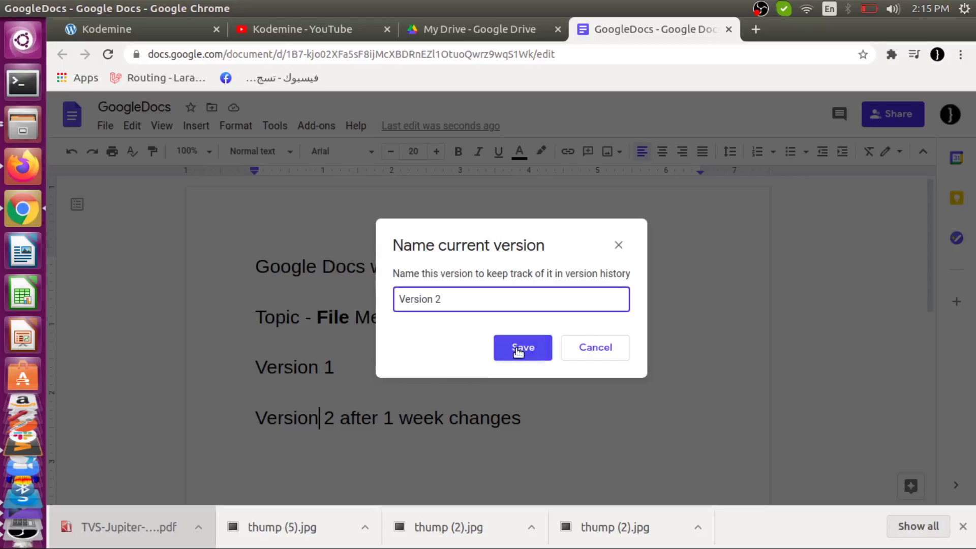
pyautogui.click(516, 350)
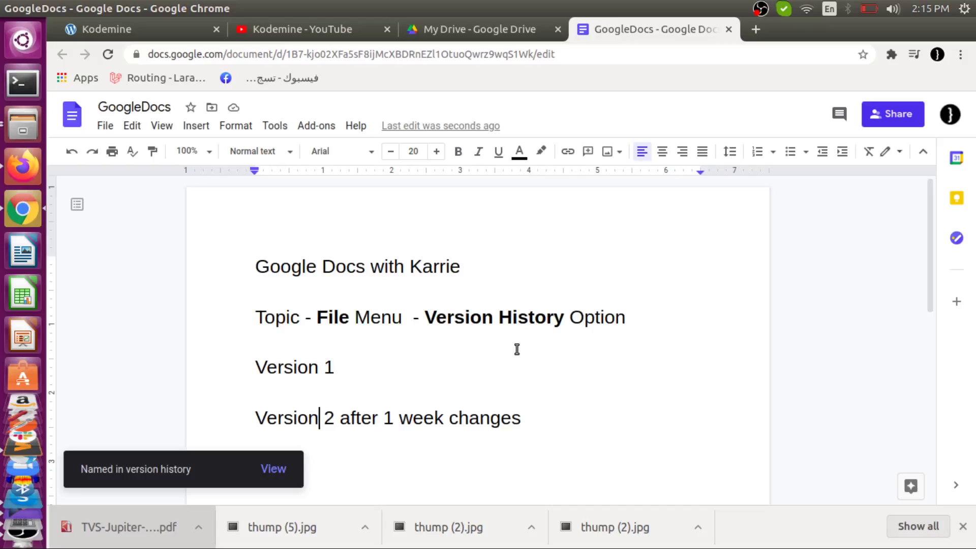
# Step: Open the version history and compare the December 15 version, Version 1 and Version 2, ending on Version 1
pyautogui.click(105, 127)
pyautogui.moveTo(176, 342)
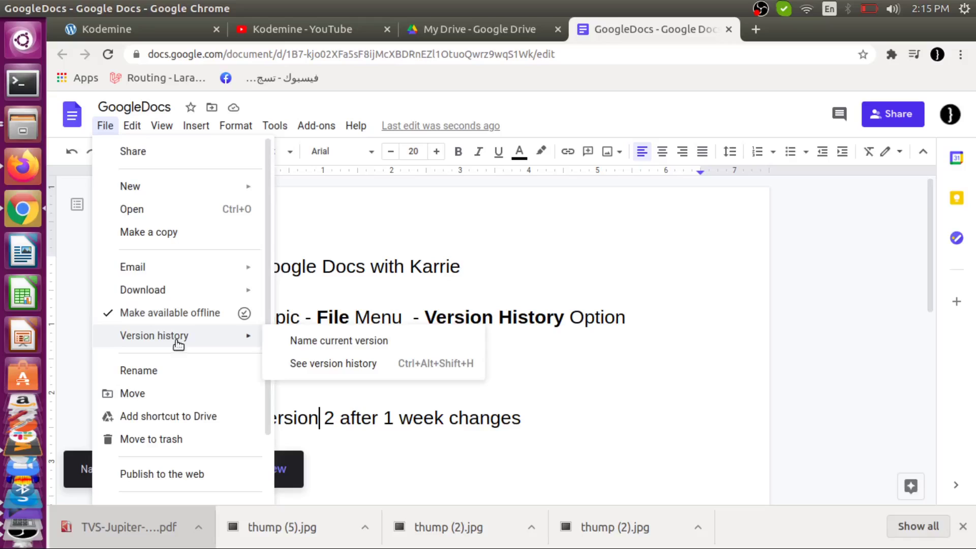
pyautogui.click(320, 364)
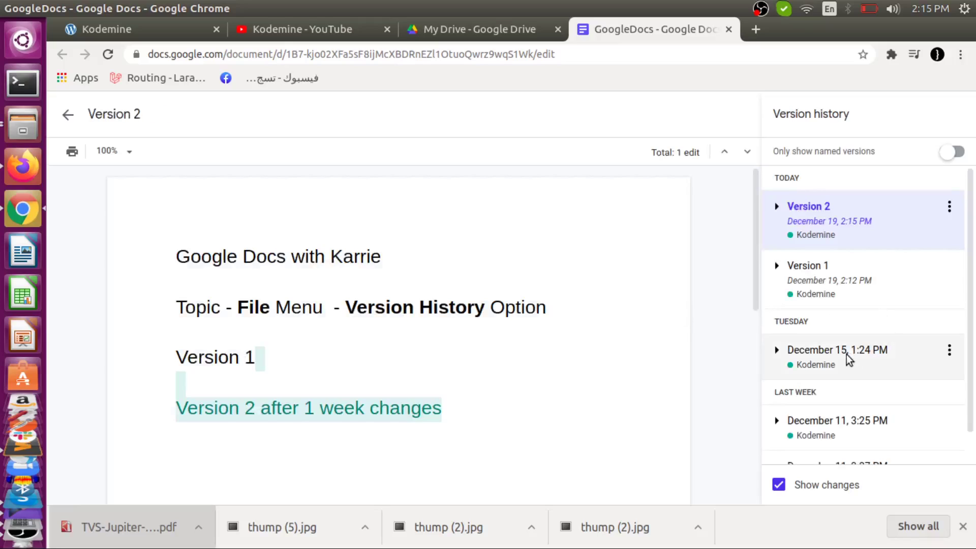
pyautogui.click(853, 372)
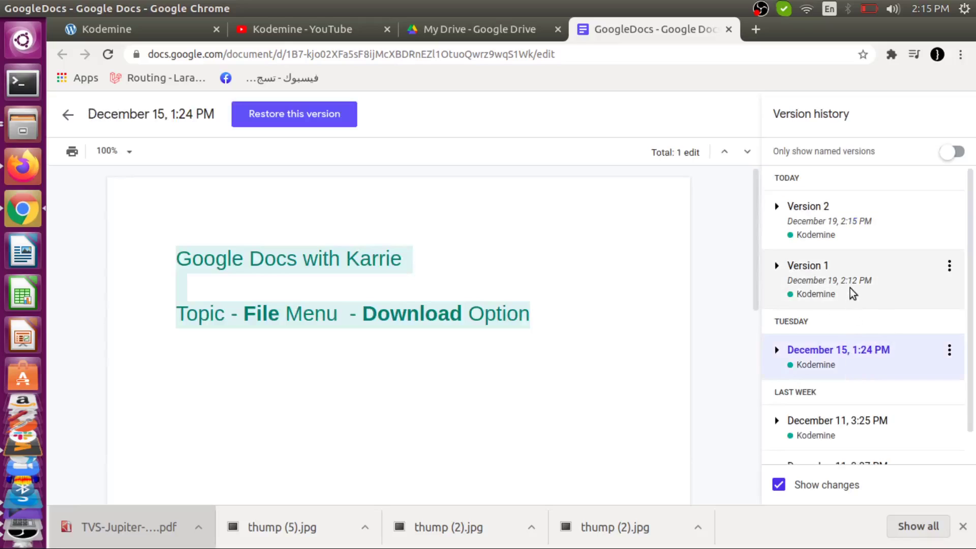
pyautogui.scroll(-1, 858, 386)
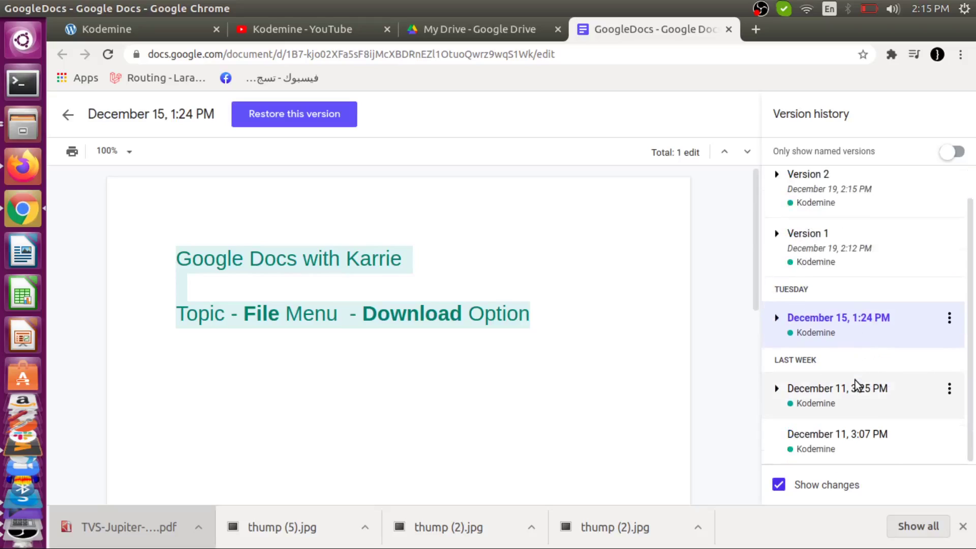
pyautogui.scroll(1, 855, 385)
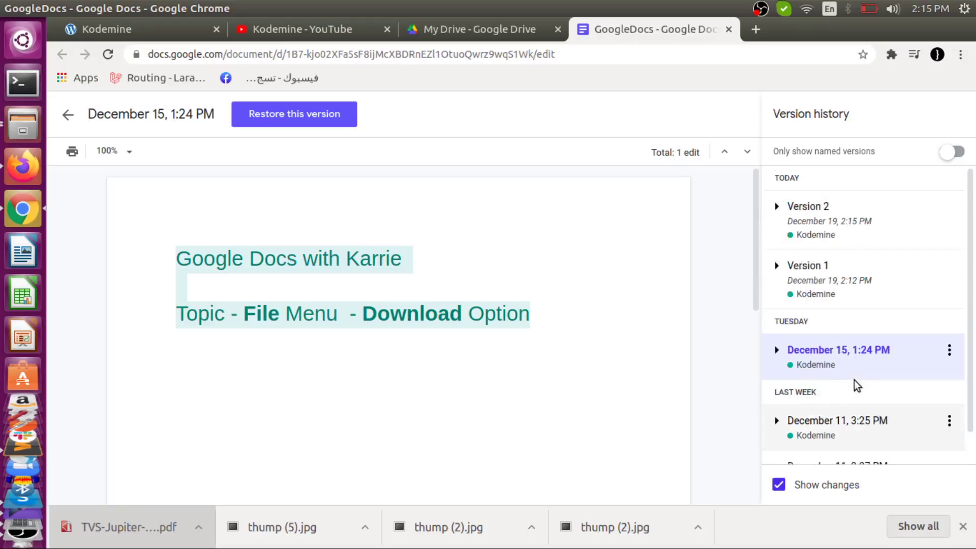
pyautogui.click(863, 301)
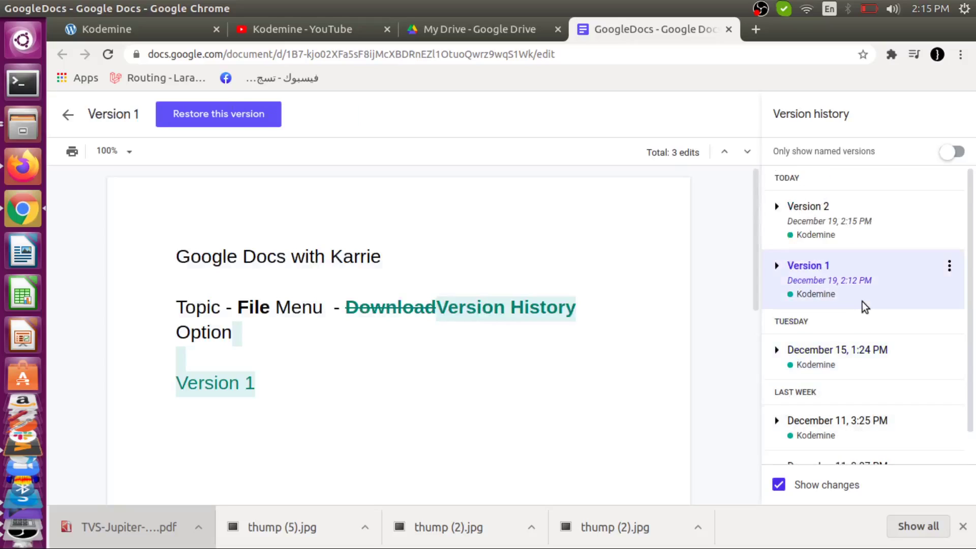
pyautogui.click(857, 203)
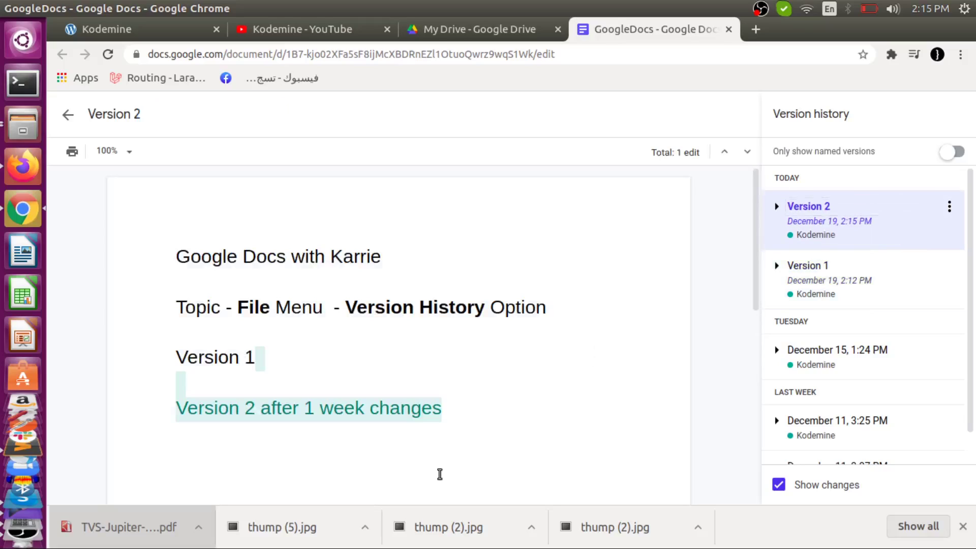
pyautogui.click(818, 293)
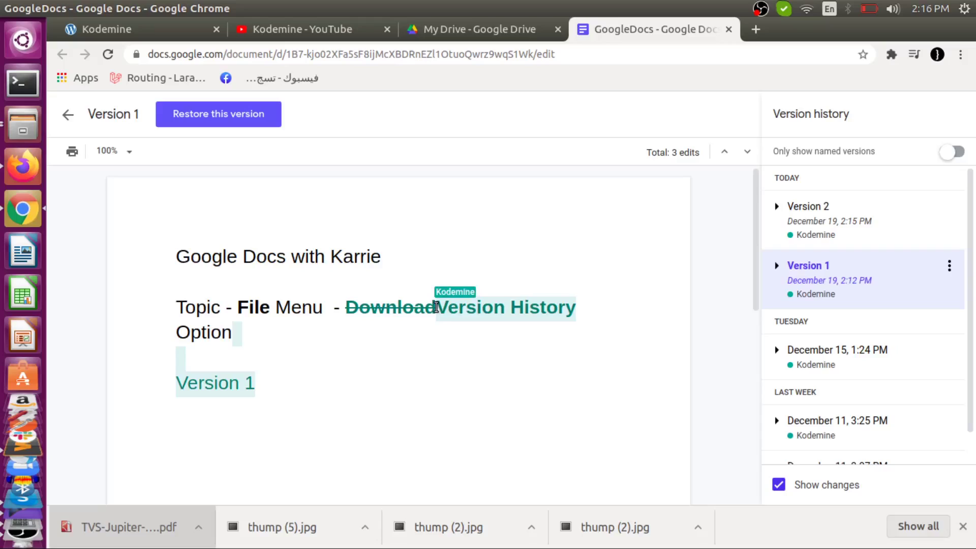
# Step: Highlight the changed text in Version 1 and the added last line in Version 2 to compare their edits
pyautogui.moveTo(436, 307); pyautogui.dragTo(438, 381)
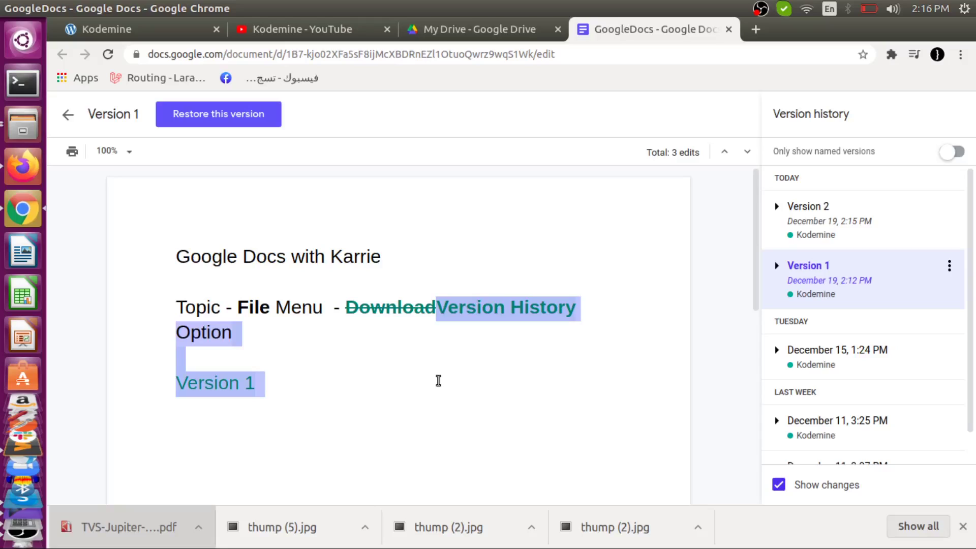
pyautogui.click(853, 221)
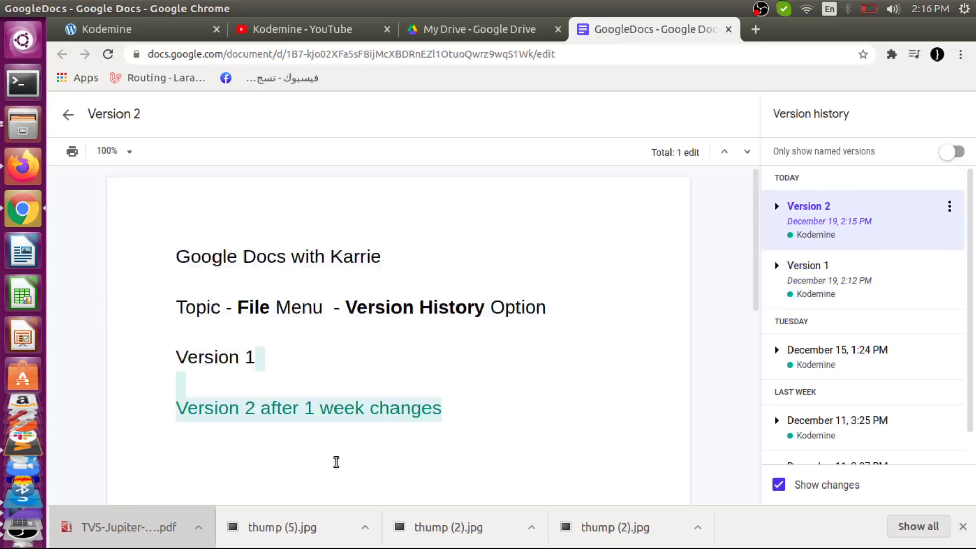
pyautogui.tripleClick(295, 405)
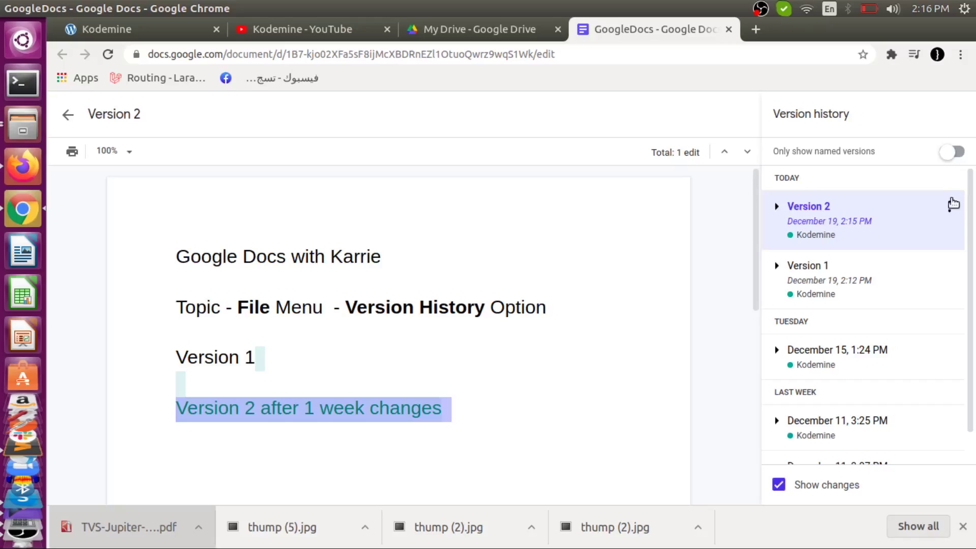
# Step: Review the actions offered for Version 2 and Version 1, including Version 1's copy settings, and return to the document without copying
pyautogui.click(952, 204)
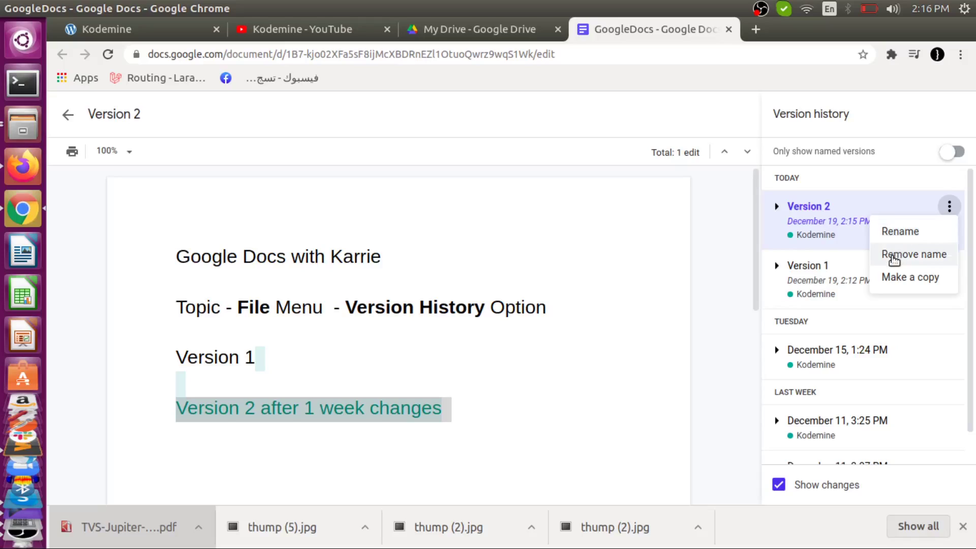
pyautogui.click(842, 290)
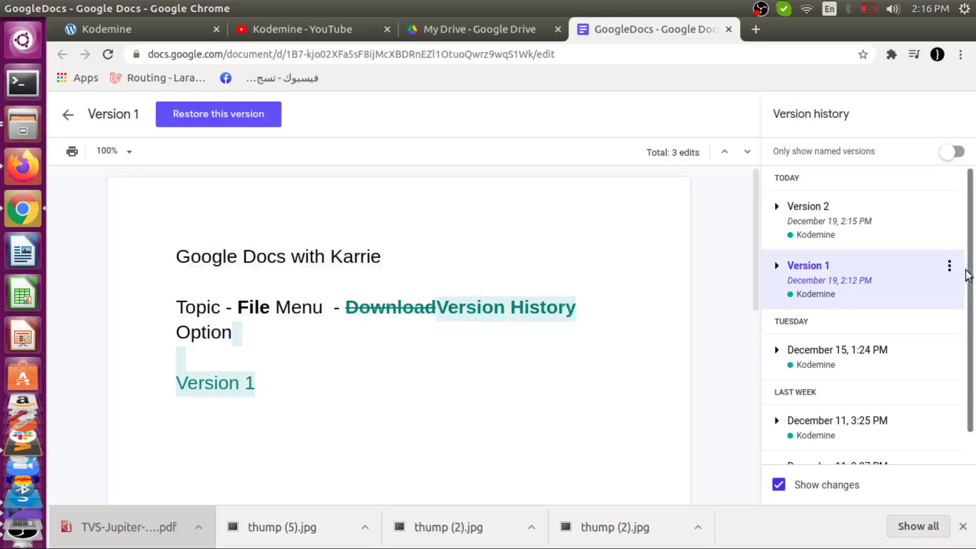
pyautogui.click(945, 269)
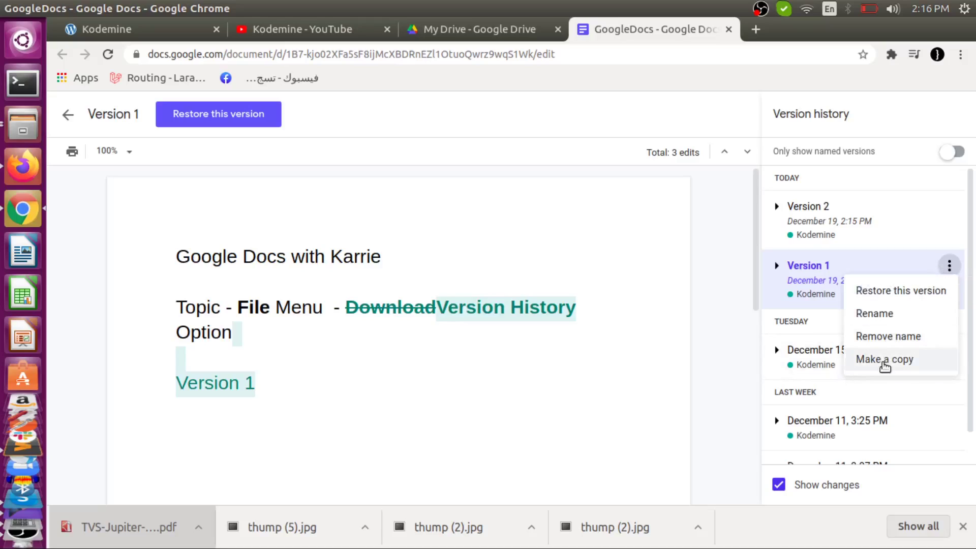
pyautogui.click(885, 362)
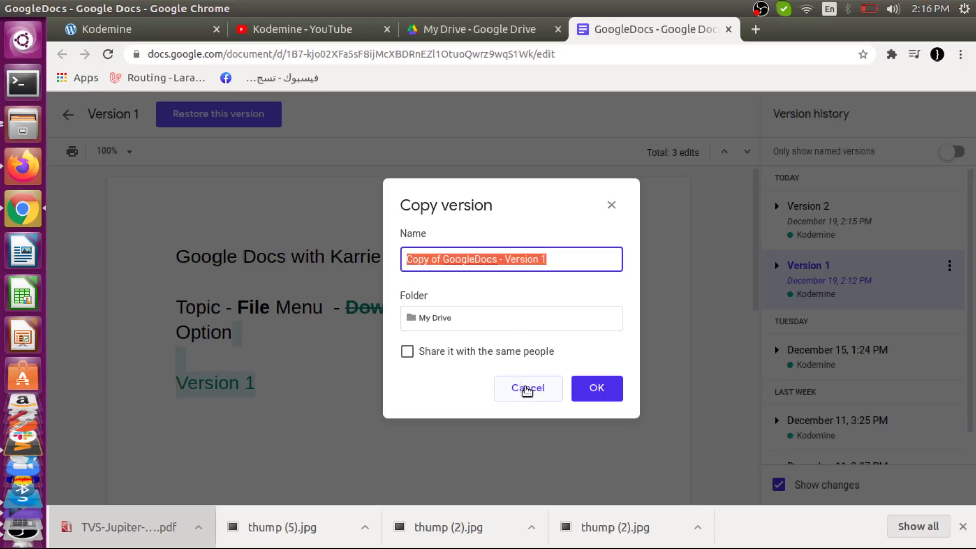
pyautogui.click(527, 389)
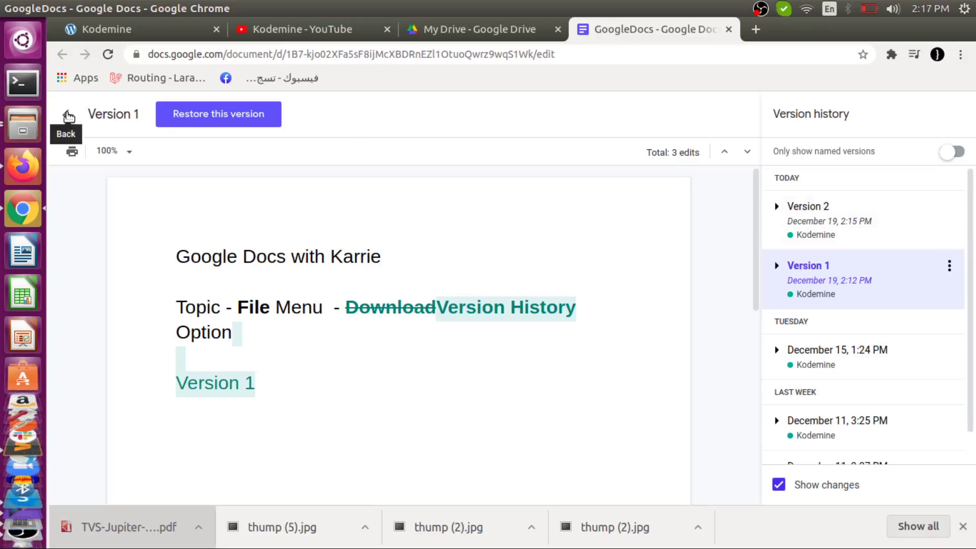
pyautogui.click(67, 115)
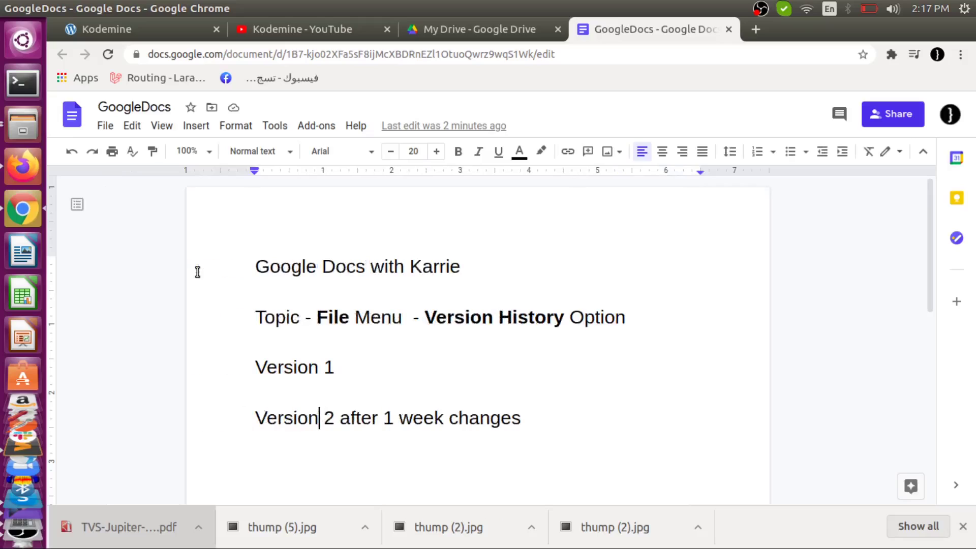